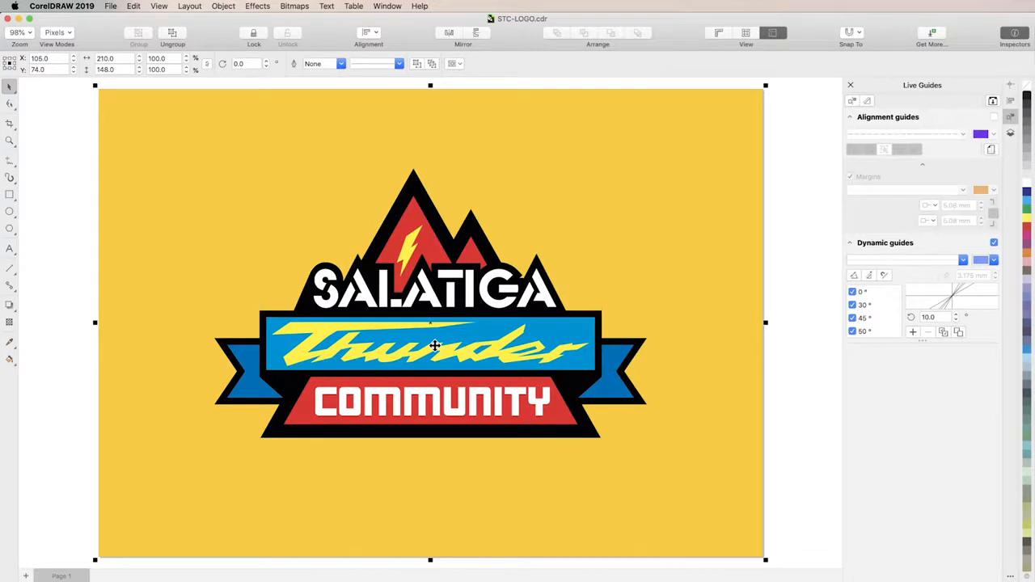
- Examine the logo's pixels close up, scale the logo image down to about 21% and move it onto the page
{"action": "scroll", "coordinate": [435, 346], "scroll_direction": "up", "scroll_amount": 10}
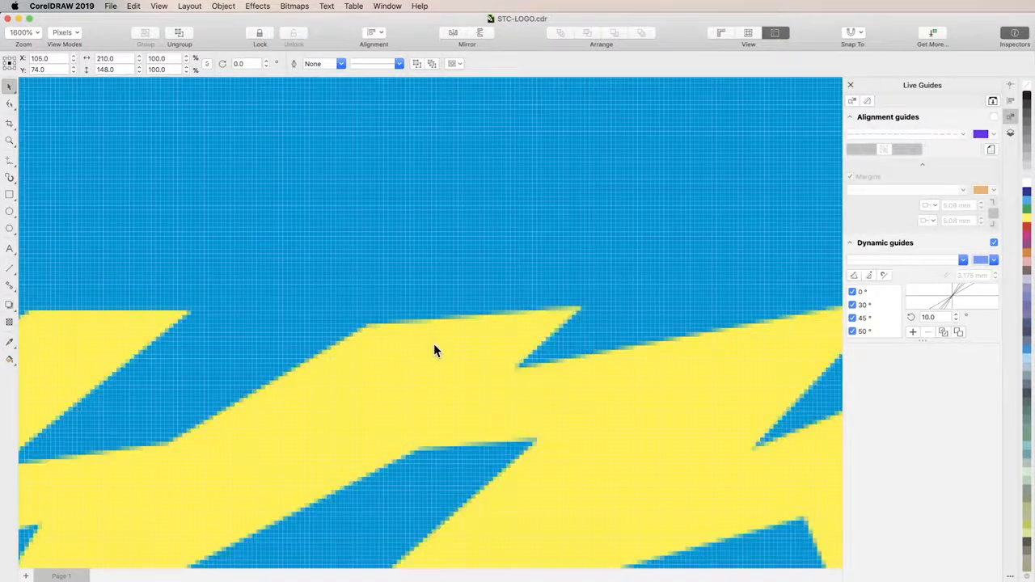
{"action": "scroll", "coordinate": [434, 349], "scroll_direction": "up", "scroll_amount": 3}
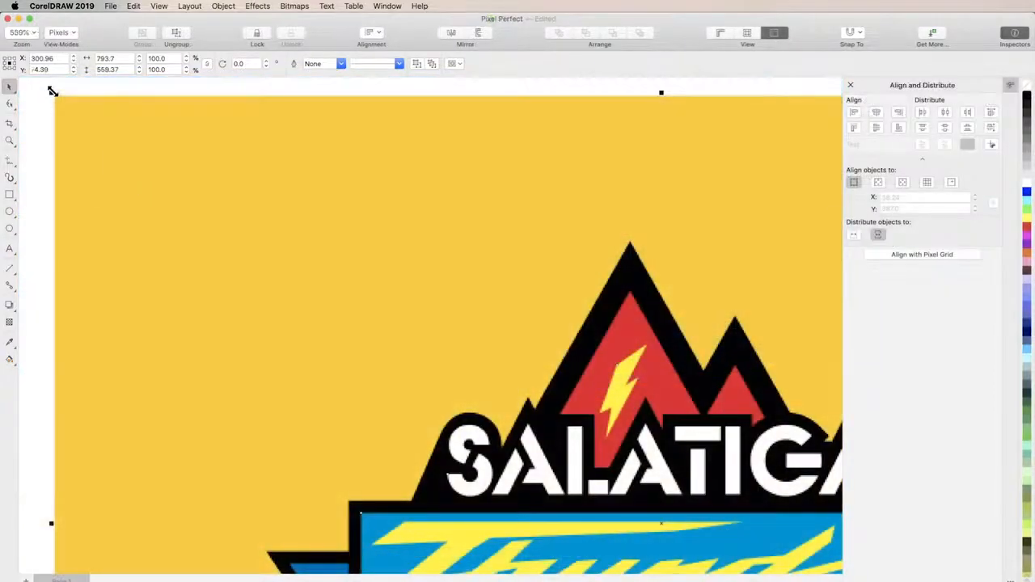
{"action": "left_click_drag", "start_coordinate": [289, 217], "coordinate": [527, 404]}
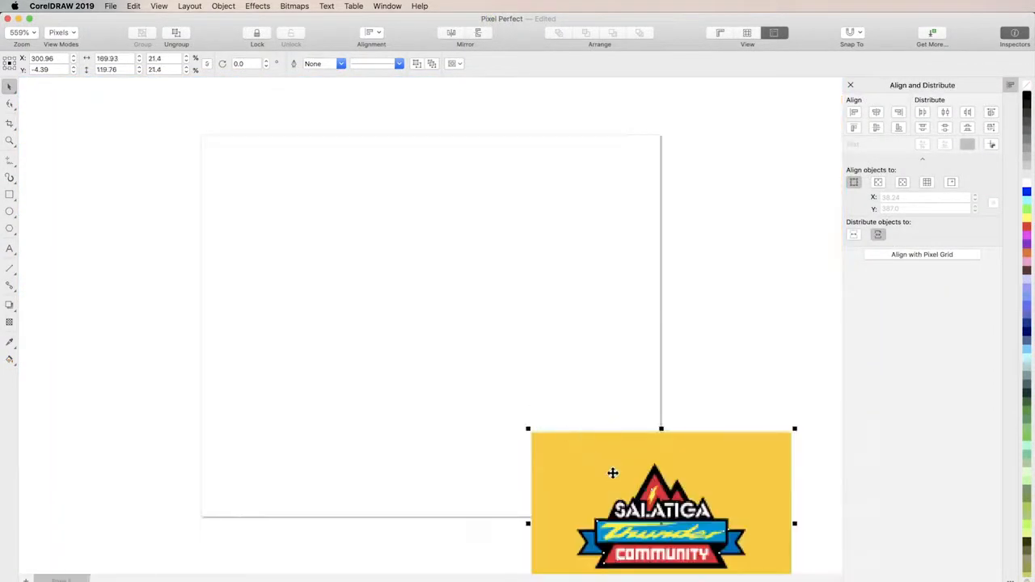
{"action": "left_click_drag", "start_coordinate": [613, 473], "coordinate": [384, 267]}
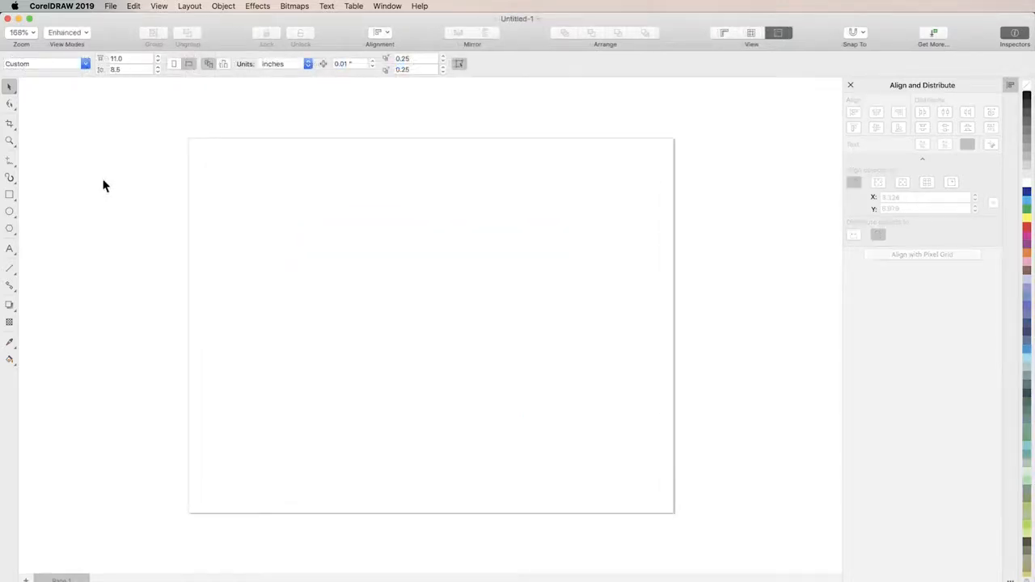
- Create a new document named Pixel Perfect with the Web preset and the Medium Rectangle Ad page size
{"action": "left_click", "coordinate": [113, 6]}
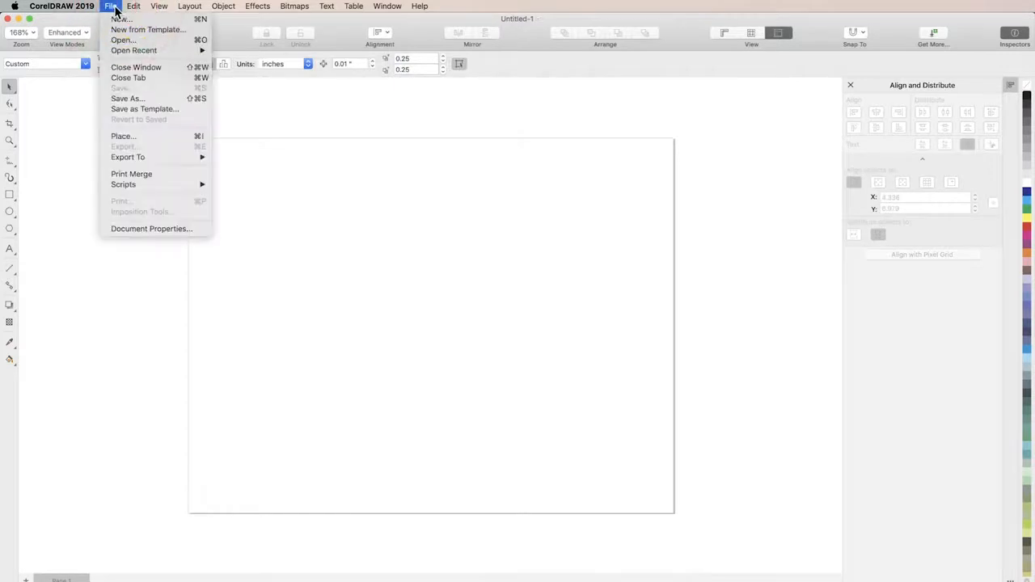
{"action": "left_click", "coordinate": [133, 22]}
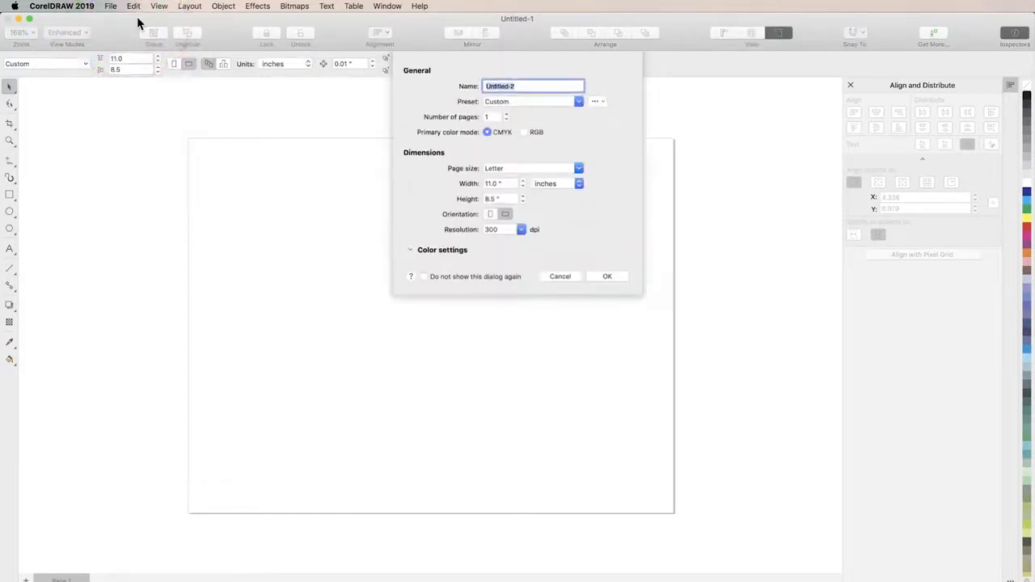
{"action": "left_click", "coordinate": [522, 101]}
{"action": "left_click", "coordinate": [516, 128]}
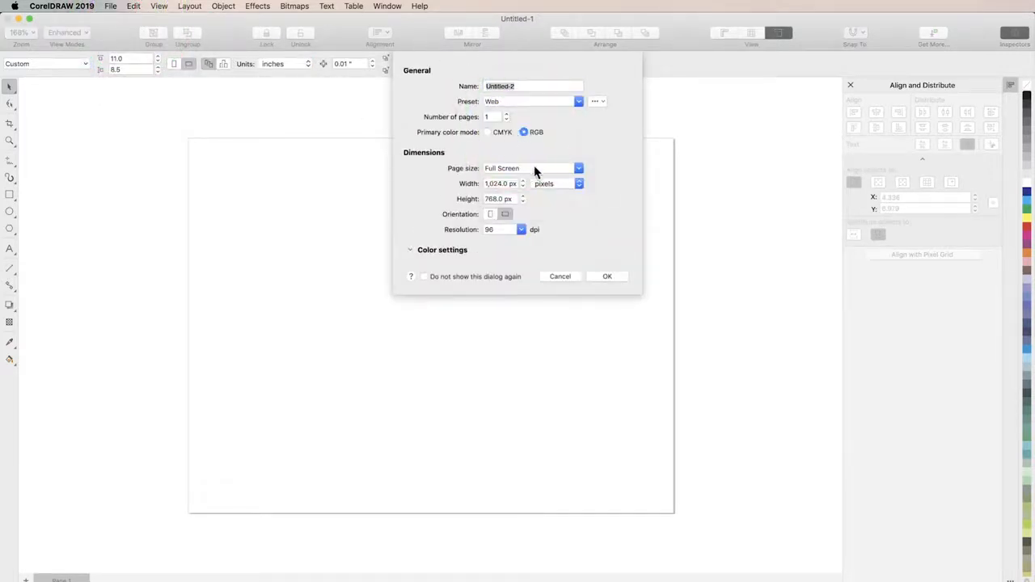
{"action": "left_click", "coordinate": [564, 168]}
{"action": "left_click", "coordinate": [531, 224]}
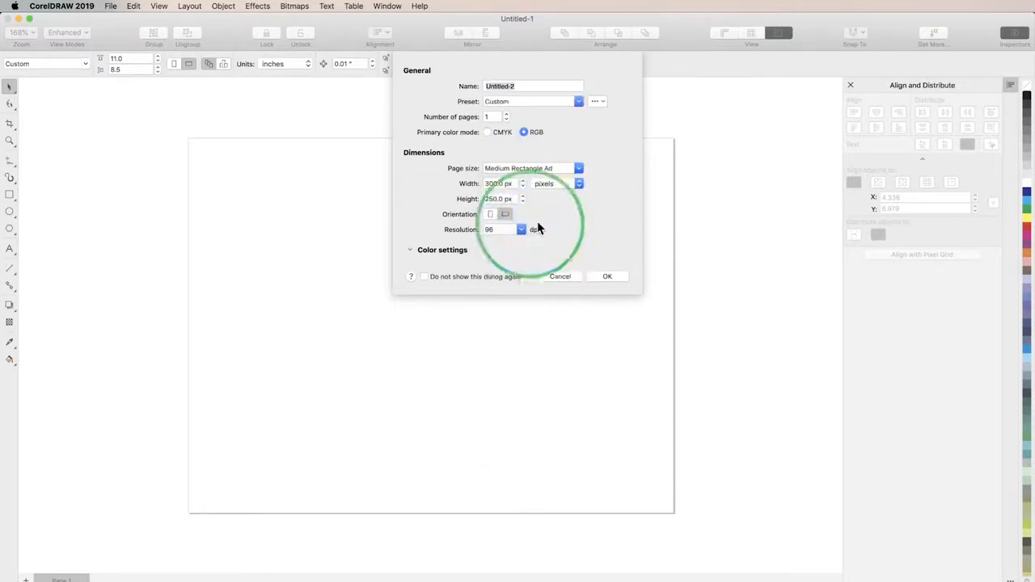
{"action": "left_click", "coordinate": [522, 87]}
{"action": "type", "text": "Pixel Perfect"}
{"action": "left_click", "coordinate": [607, 276]}
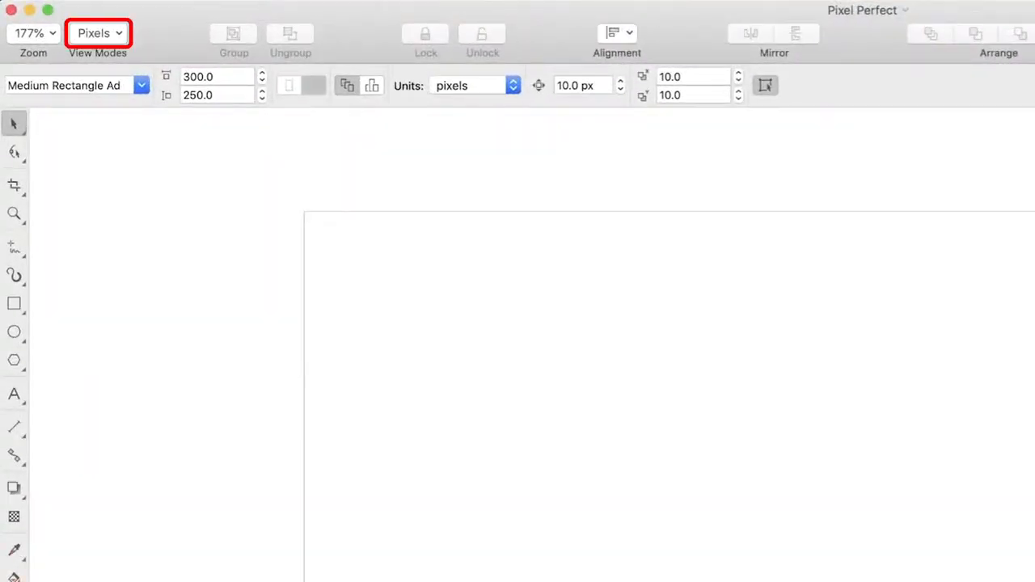
- Go through the document preferences and turn on snapping to pixels
{"action": "scroll", "coordinate": [680, 132], "scroll_direction": "up", "scroll_amount": 4}
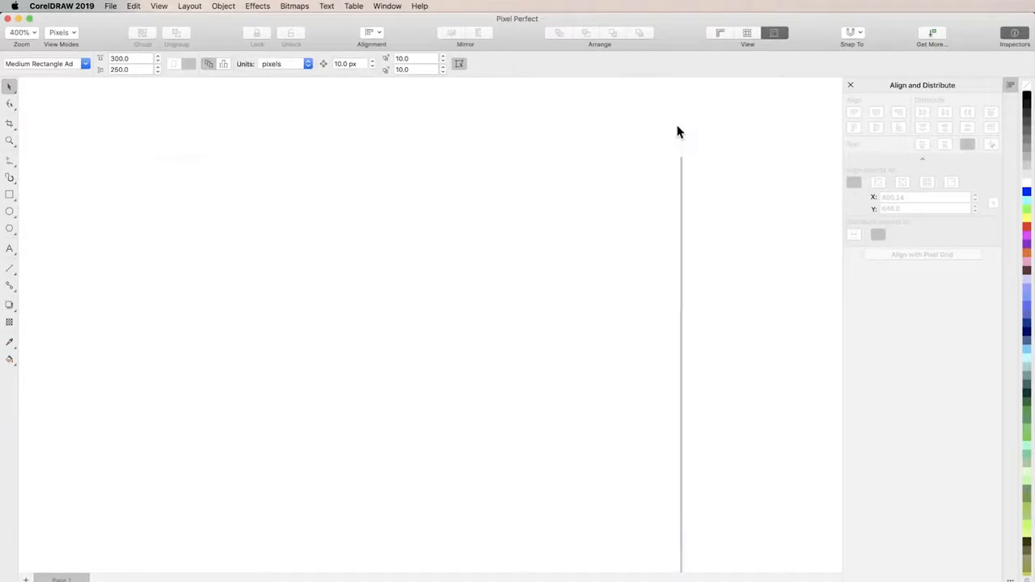
{"action": "scroll", "coordinate": [678, 132], "scroll_direction": "up", "scroll_amount": 6}
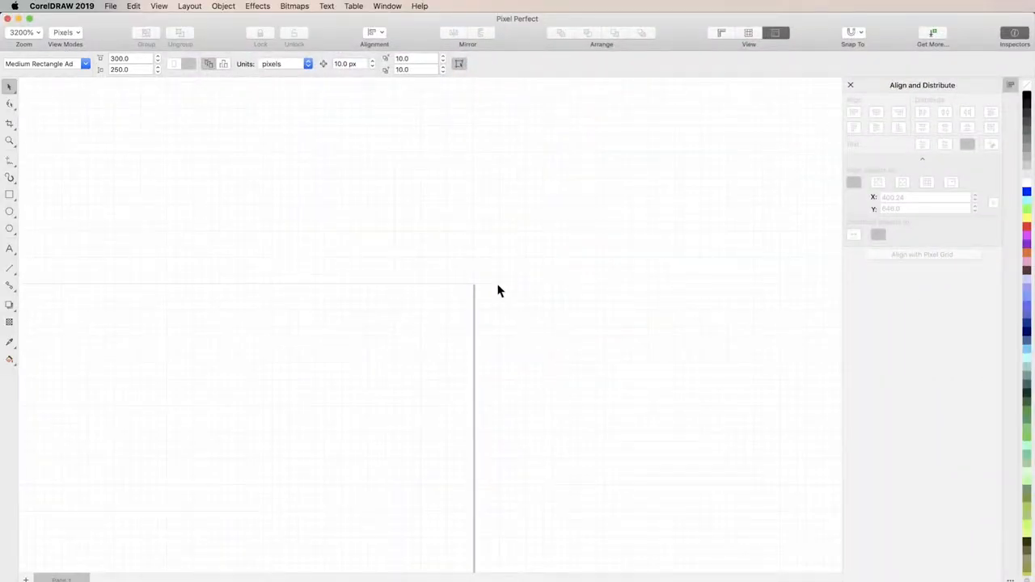
{"action": "left_click", "coordinate": [196, 8]}
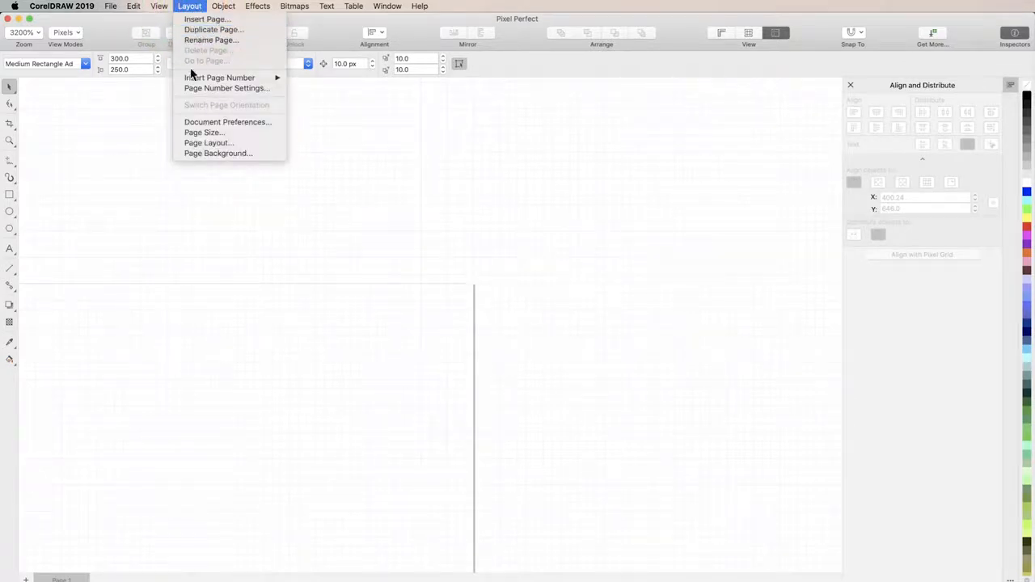
{"action": "left_click", "coordinate": [225, 124]}
{"action": "left_click", "coordinate": [346, 244]}
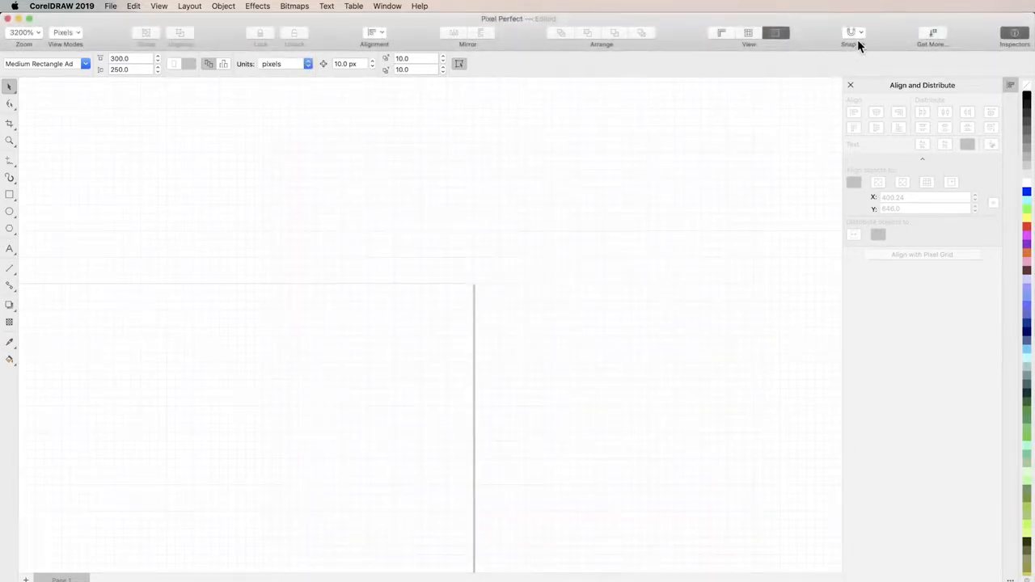
{"action": "left_click", "coordinate": [858, 36]}
{"action": "left_click", "coordinate": [877, 64]}
- Set the default outline width for graphic objects to 2 px
{"action": "left_click", "coordinate": [10, 195]}
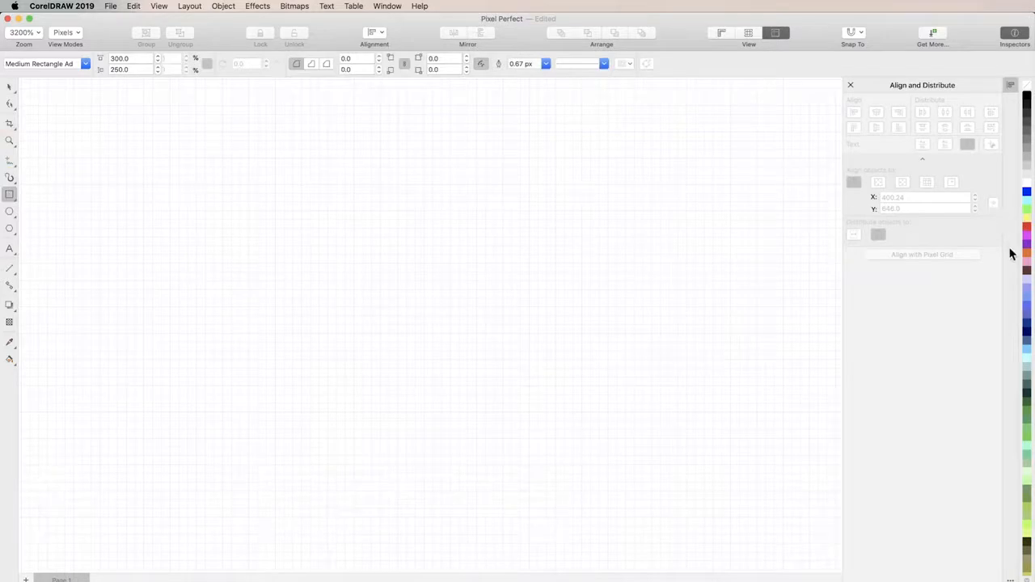
{"action": "left_click", "coordinate": [546, 64]}
{"action": "left_click", "coordinate": [526, 115]}
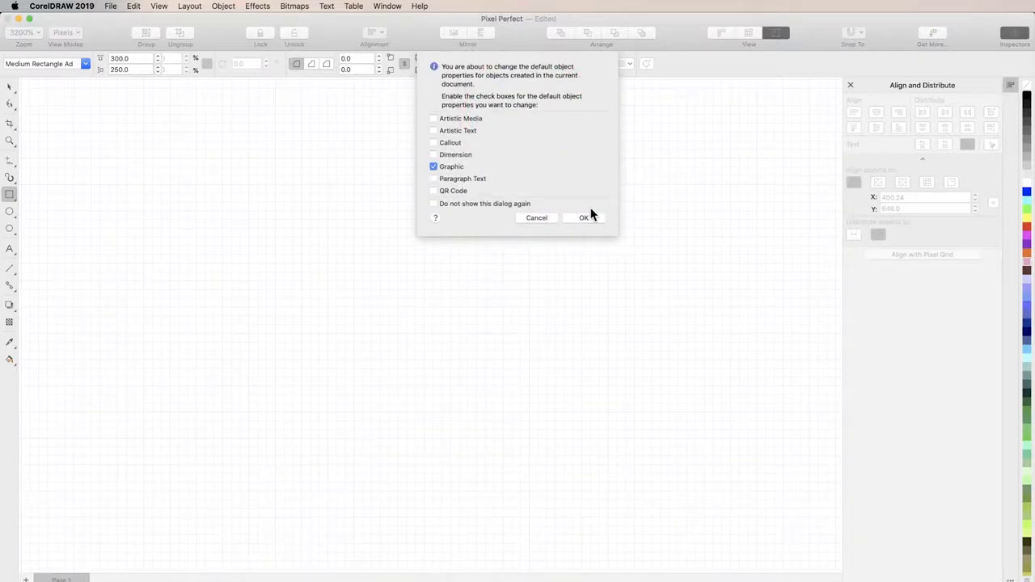
{"action": "left_click", "coordinate": [588, 217]}
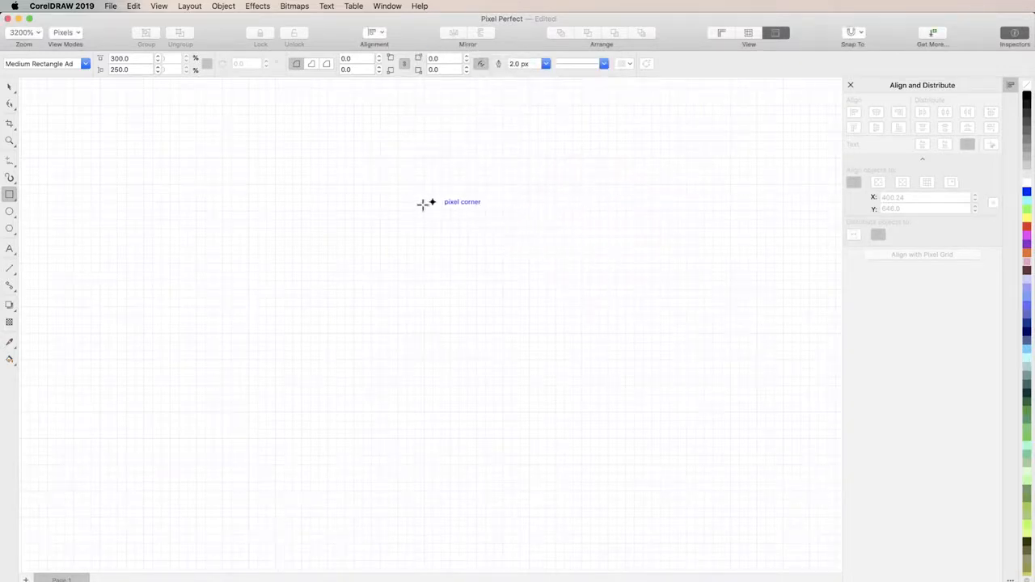
- Draw two pixel-snapped rectangles: a small one near the page's upper-right corner and a larger one to its left
{"action": "left_click_drag", "start_coordinate": [319, 201], "coordinate": [520, 367]}
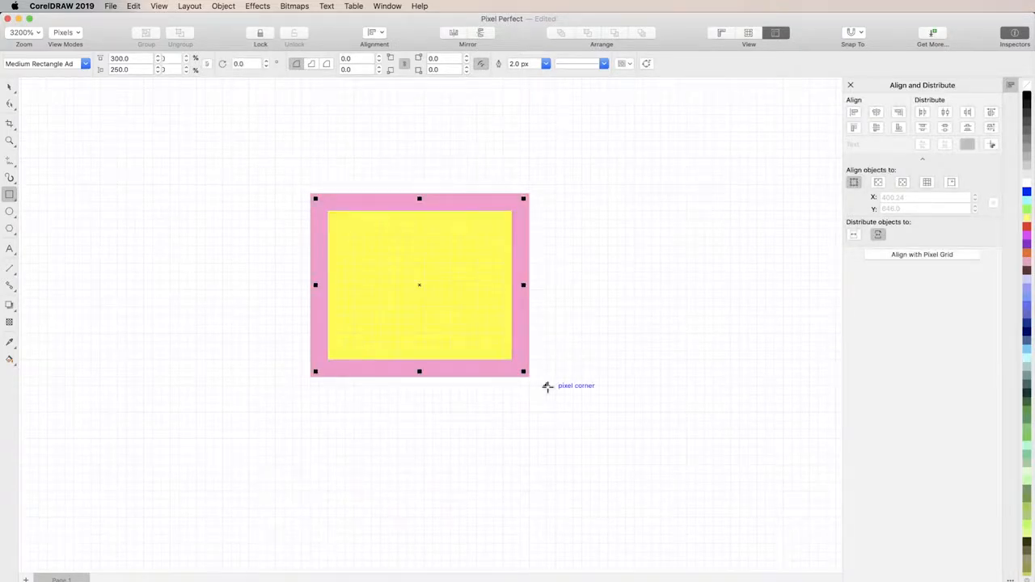
{"action": "scroll", "coordinate": [547, 388], "scroll_direction": "down", "scroll_amount": 5}
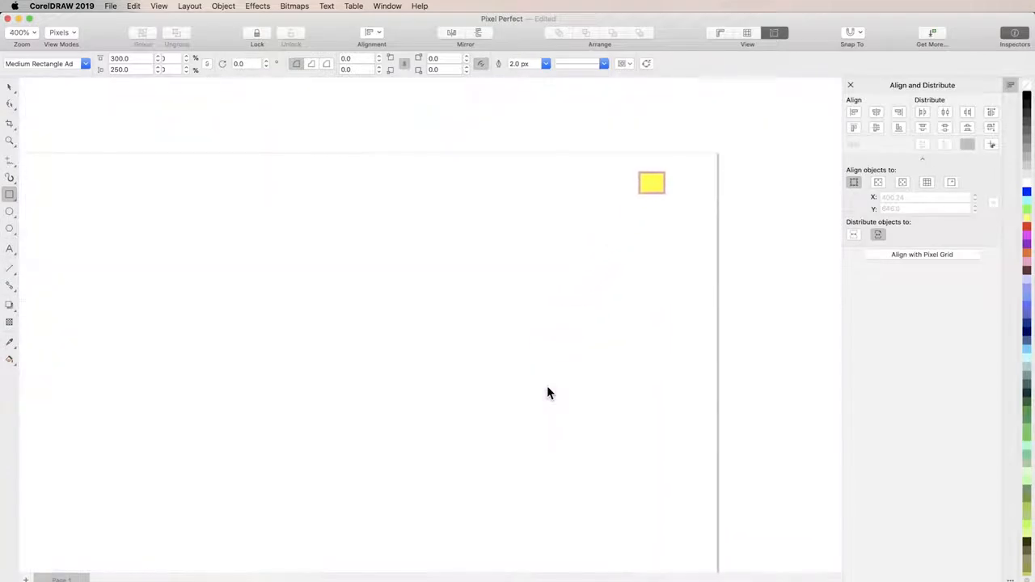
{"action": "left_click_drag", "start_coordinate": [391, 197], "coordinate": [471, 261]}
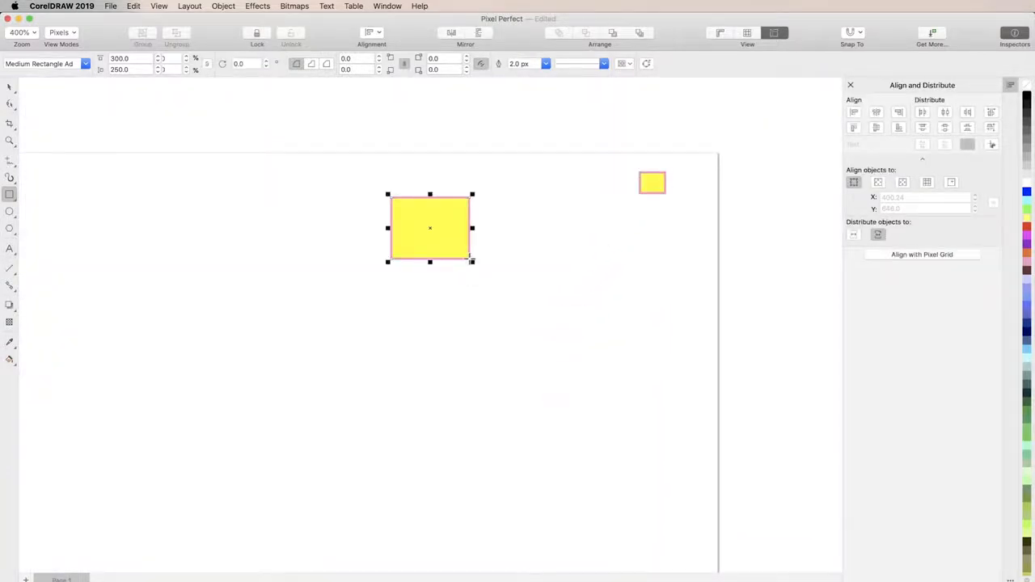
- Reposition the larger rectangle and shrink its width and height by its right and bottom edges
{"action": "scroll", "coordinate": [439, 229], "scroll_direction": "up", "scroll_amount": 4}
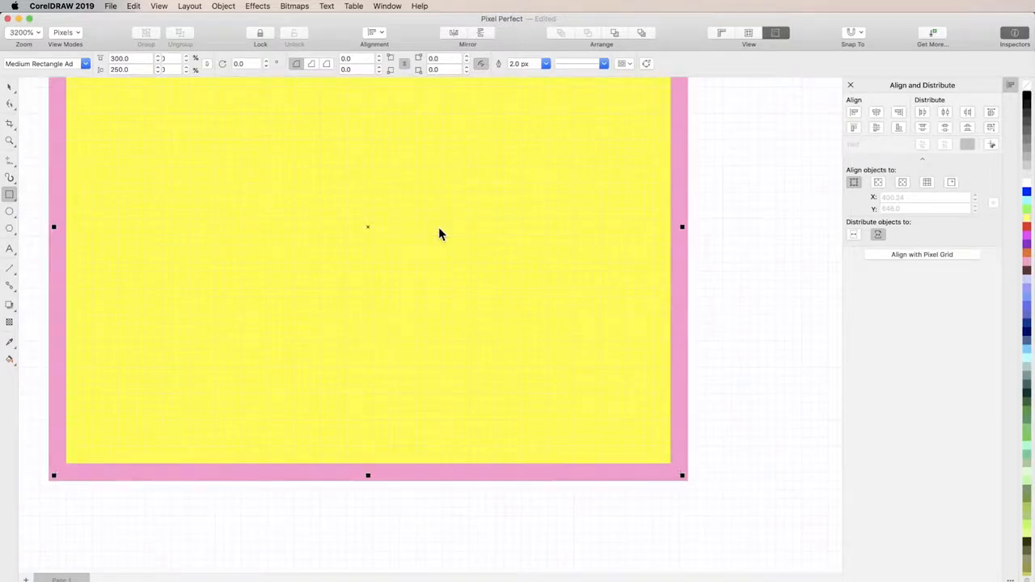
{"action": "scroll", "coordinate": [439, 233], "scroll_direction": "down", "scroll_amount": 2}
{"action": "left_click_drag", "start_coordinate": [439, 233], "coordinate": [509, 241]}
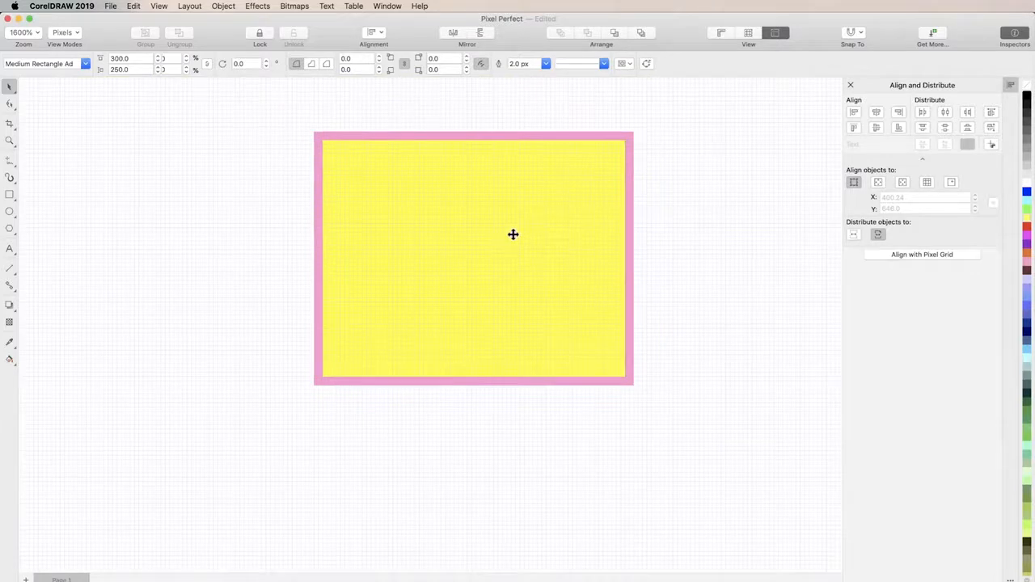
{"action": "left_click_drag", "start_coordinate": [634, 258], "coordinate": [470, 258]}
{"action": "left_click_drag", "start_coordinate": [391, 384], "coordinate": [395, 222]}
{"action": "scroll", "coordinate": [370, 146], "scroll_direction": "up", "scroll_amount": 2}
{"action": "scroll", "coordinate": [370, 142], "scroll_direction": "up", "scroll_amount": 1}
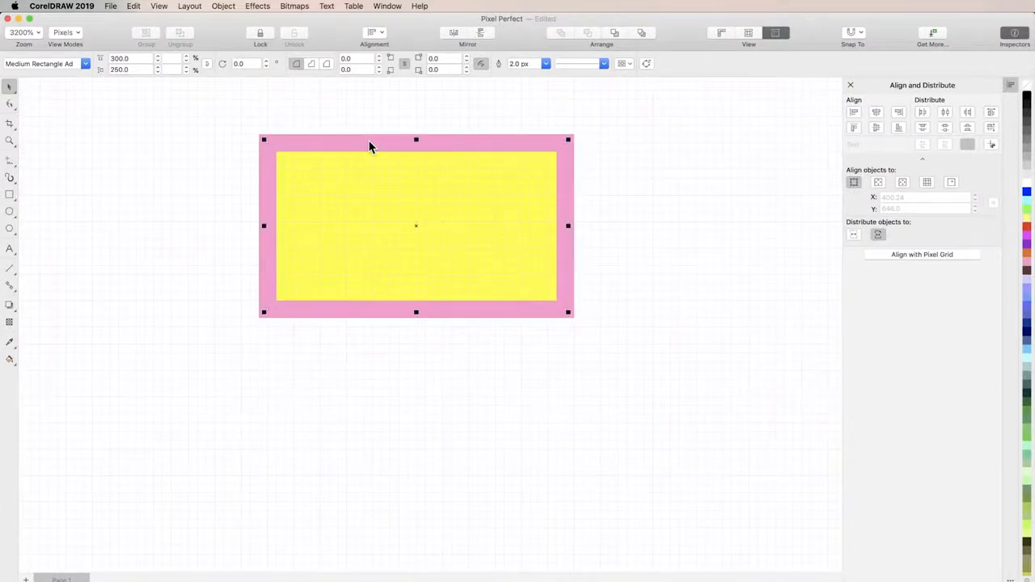
- Draw another rectangle with a 3 px outline below the large one and narrow it from its right edge
{"action": "key", "text": "F6"}
{"action": "left_click", "coordinate": [546, 63]}
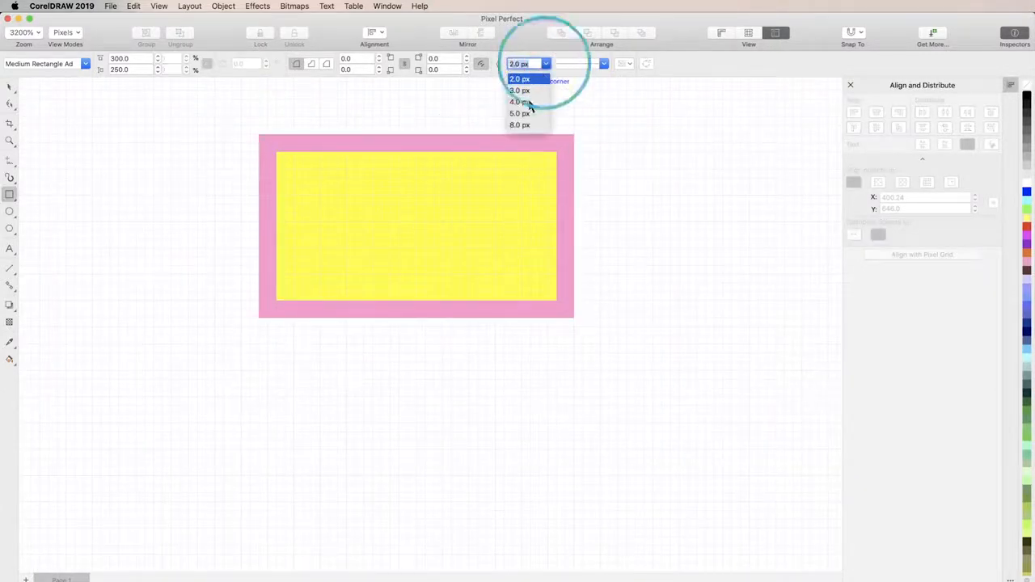
{"action": "left_click", "coordinate": [531, 90]}
{"action": "left_click_drag", "start_coordinate": [455, 358], "coordinate": [651, 454]}
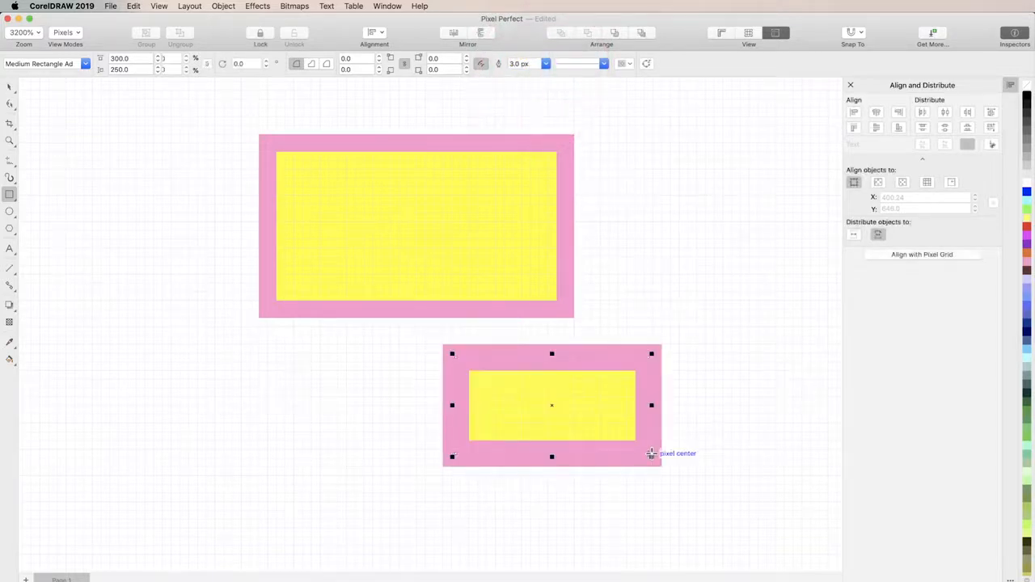
{"action": "key", "text": "space"}
{"action": "left_click_drag", "start_coordinate": [652, 406], "coordinate": [552, 412]}
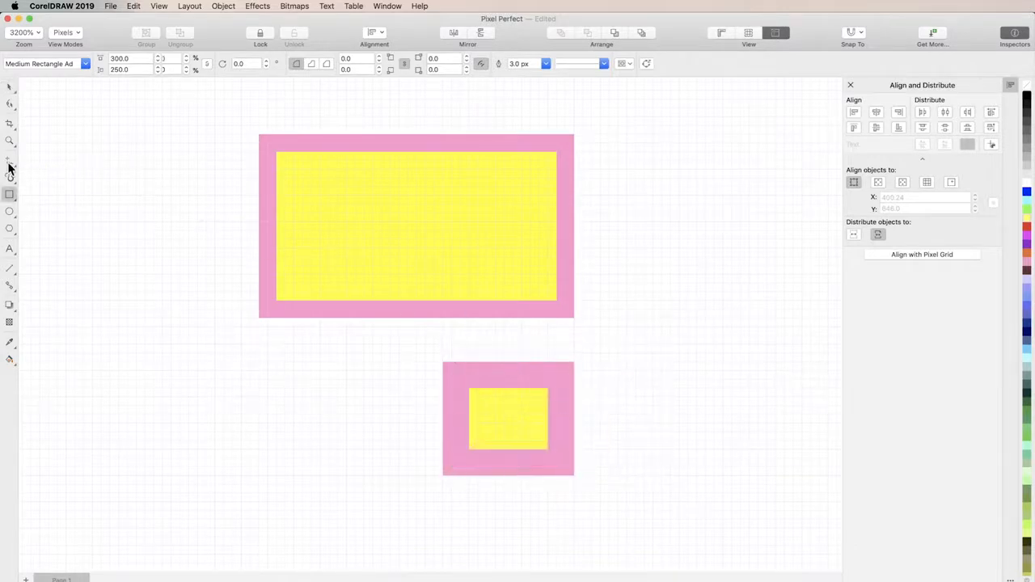
- Draw a wavy freehand curve with a 3 px outline to the left of the small lower rectangle
{"action": "left_click", "coordinate": [10, 164]}
{"action": "scroll", "coordinate": [108, 307], "scroll_direction": "left", "scroll_amount": 5}
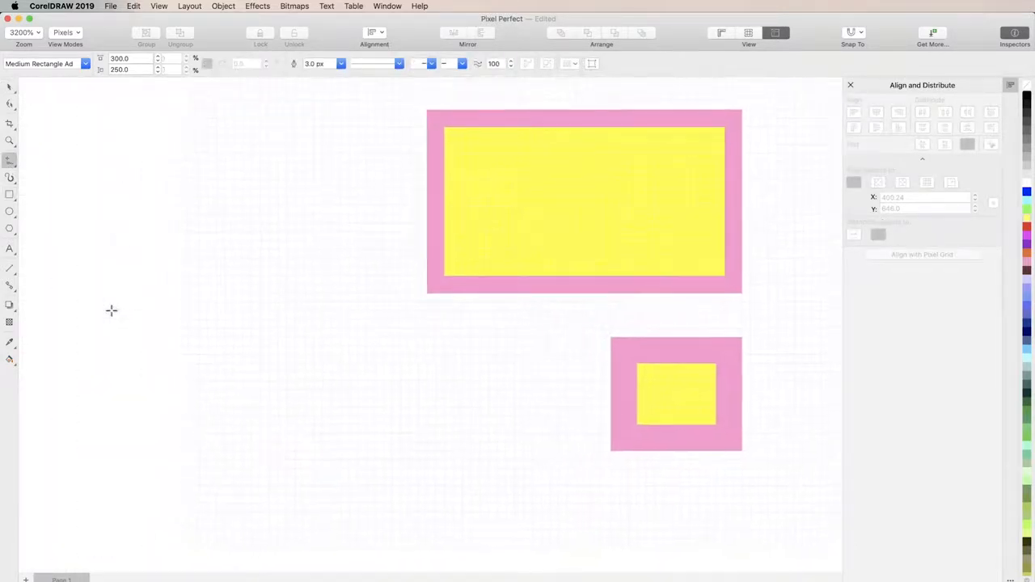
{"action": "mouse_move", "coordinate": [109, 426]}
{"action": "left_mouse_down"}
{"action": "mouse_move", "coordinate": [121, 386]}
{"action": "mouse_move", "coordinate": [182, 345]}
{"action": "mouse_move", "coordinate": [209, 367]}
{"action": "mouse_move", "coordinate": [219, 421]}
{"action": "mouse_move", "coordinate": [253, 453]}
{"action": "mouse_move", "coordinate": [302, 405]}
{"action": "mouse_move", "coordinate": [360, 374]}
{"action": "mouse_move", "coordinate": [422, 409]}
{"action": "mouse_move", "coordinate": [451, 473]}
{"action": "left_mouse_up"}
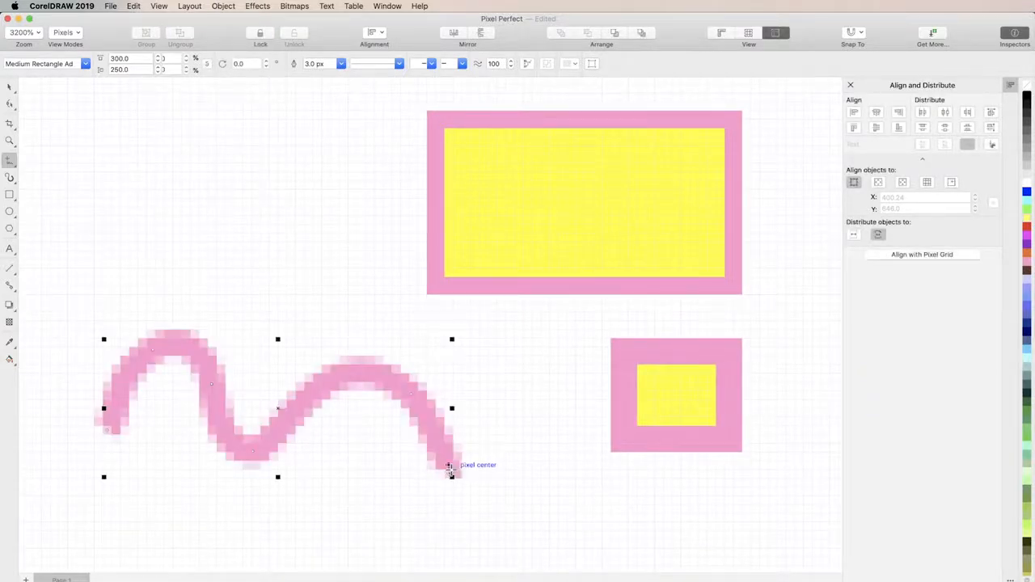
- Set the wavy curve's outline width to 2 px and draw a second, shorter wavy freehand curve above it
{"action": "left_click", "coordinate": [341, 65]}
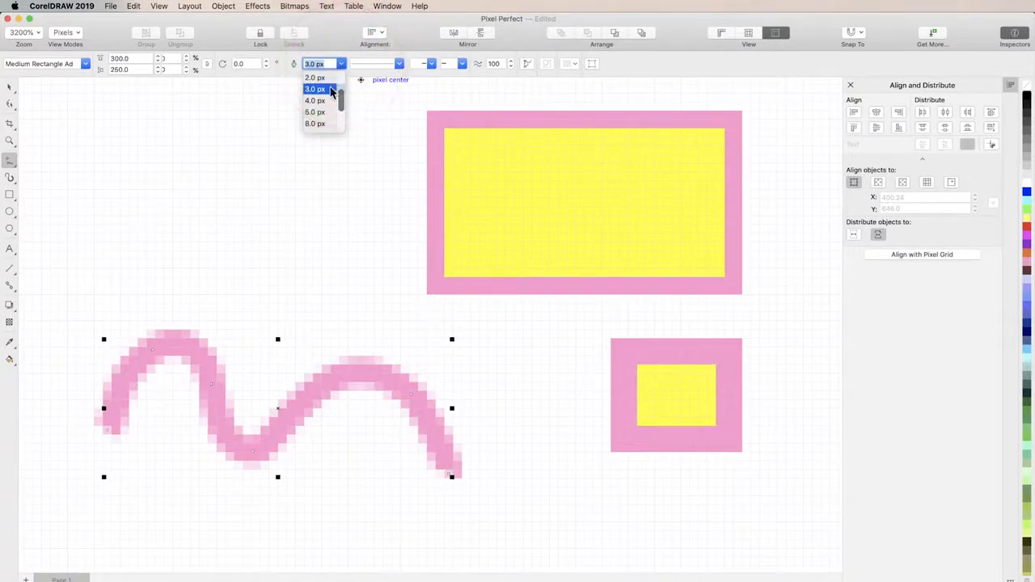
{"action": "left_click", "coordinate": [319, 88]}
{"action": "mouse_move", "coordinate": [118, 198]}
{"action": "left_mouse_down"}
{"action": "mouse_move", "coordinate": [146, 155]}
{"action": "mouse_move", "coordinate": [190, 164]}
{"action": "mouse_move", "coordinate": [216, 241]}
{"action": "mouse_move", "coordinate": [270, 176]}
{"action": "mouse_move", "coordinate": [344, 228]}
{"action": "left_mouse_up"}
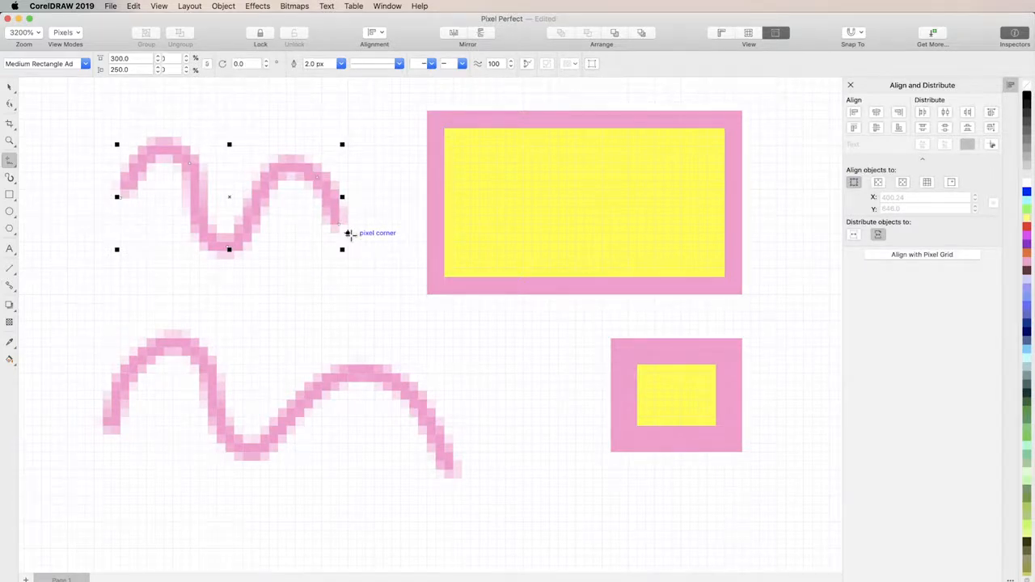
- Set the large rectangle's outline width to 3 px and align the rectangle with the pixel grid
{"action": "key", "text": "space"}
{"action": "left_click", "coordinate": [438, 244]}
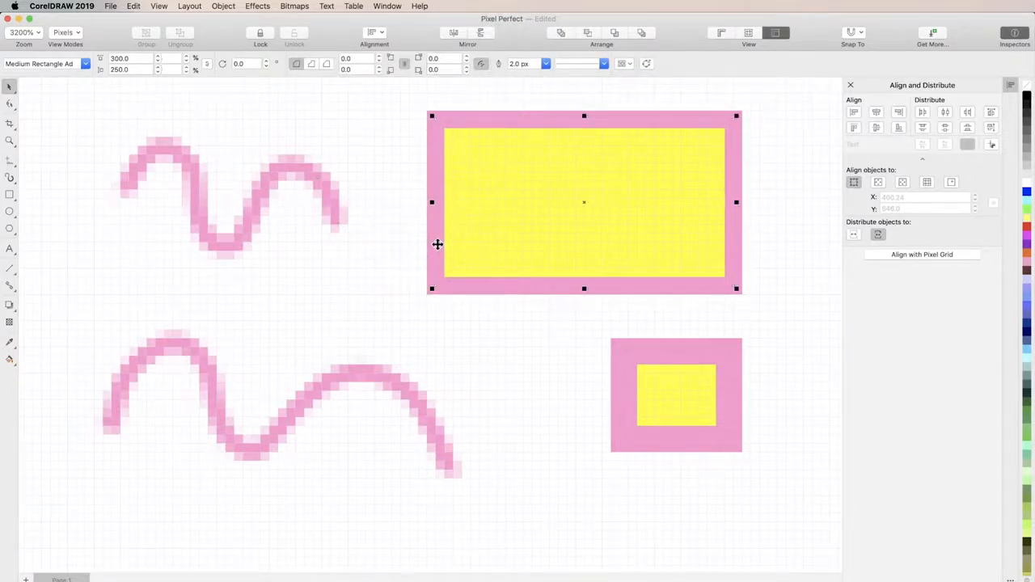
{"action": "left_click", "coordinate": [546, 63]}
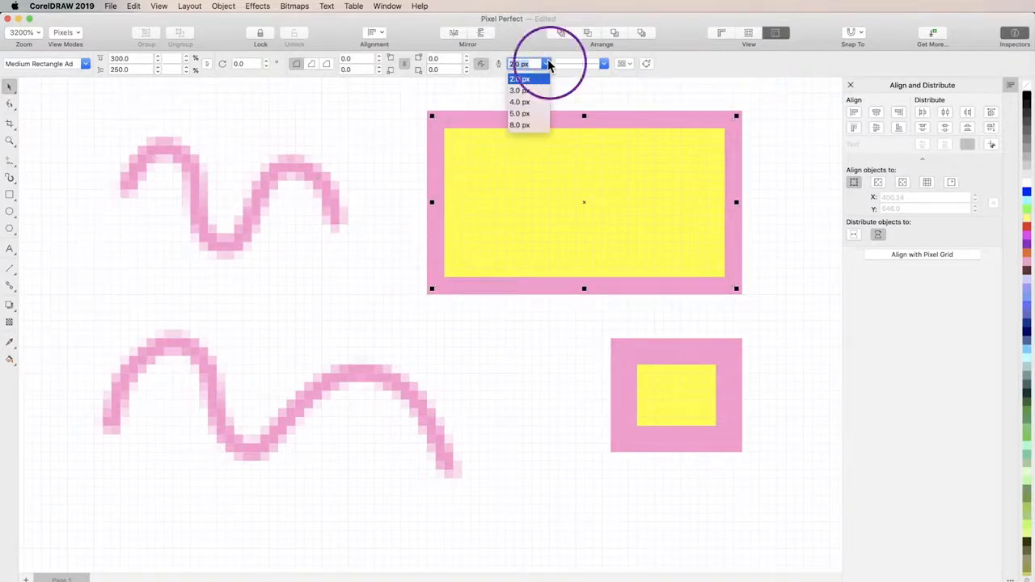
{"action": "left_click", "coordinate": [534, 91]}
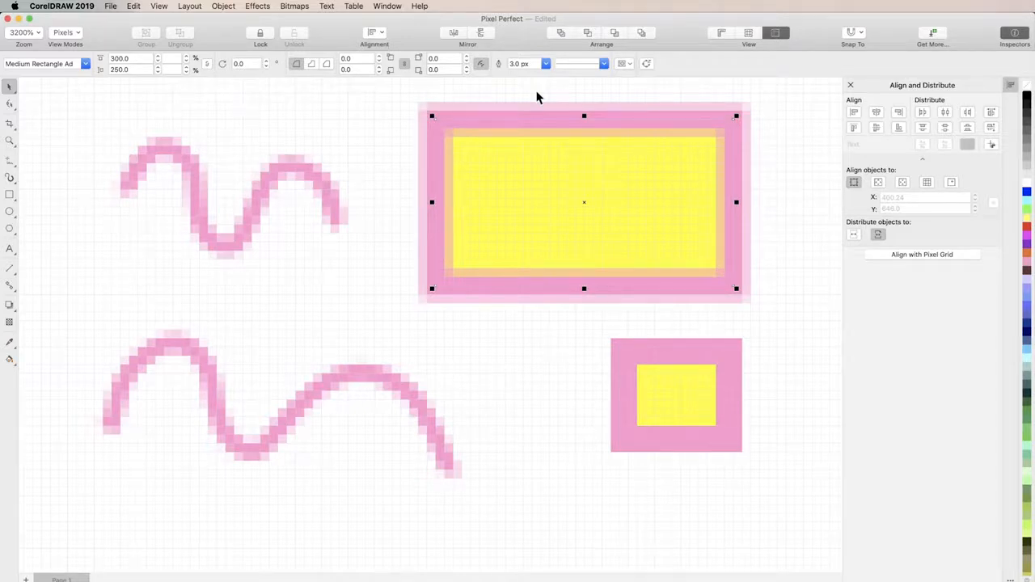
{"action": "right_click", "coordinate": [534, 121]}
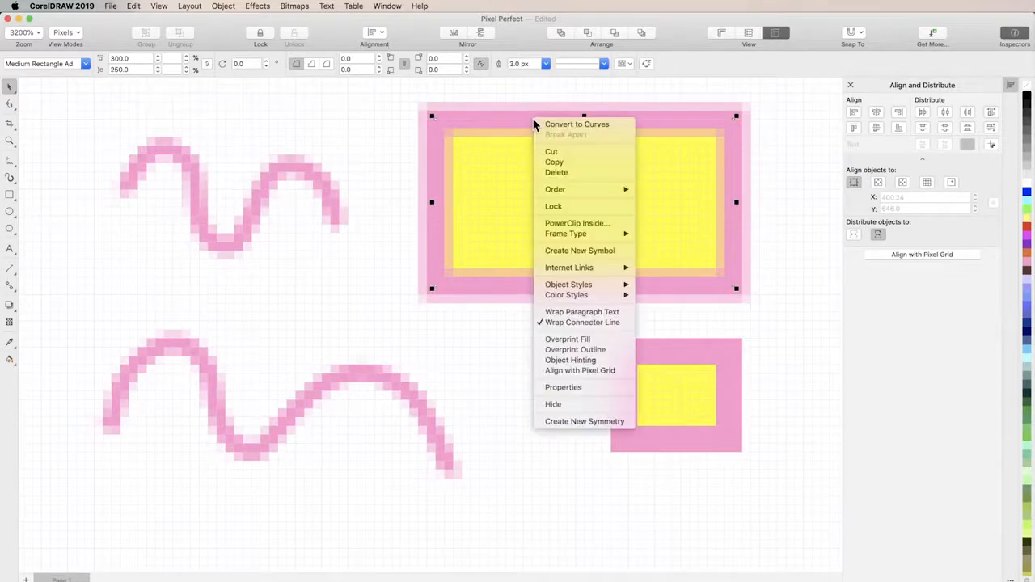
{"action": "left_click", "coordinate": [595, 371]}
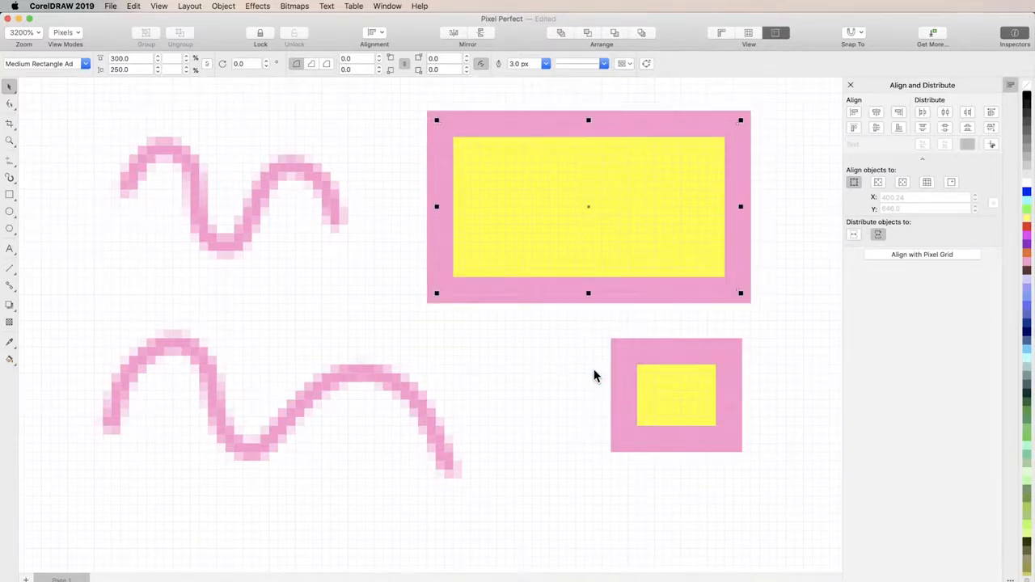
- Align the lower, longer wavy curve with the pixel grid
{"action": "left_click", "coordinate": [368, 378]}
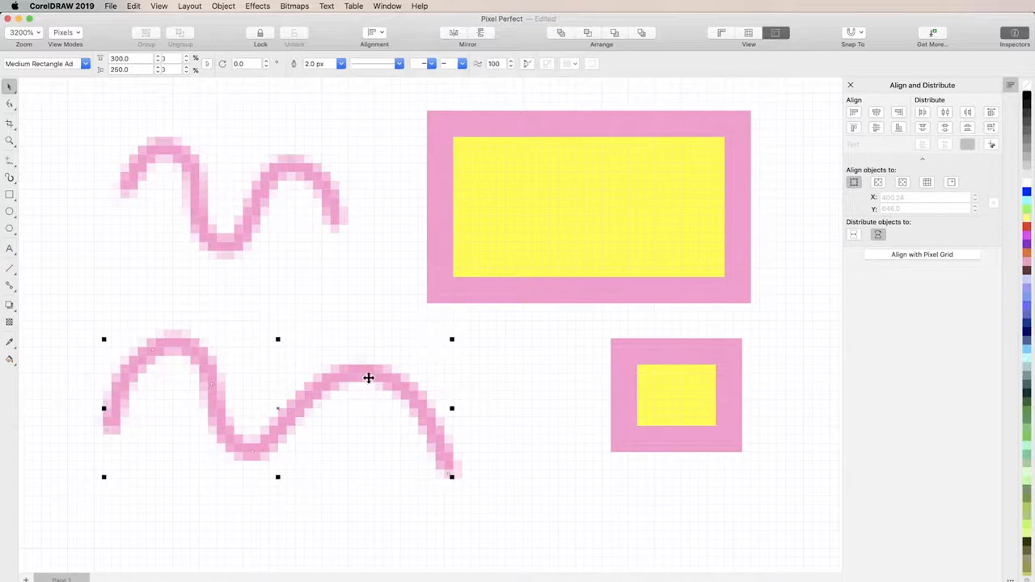
{"action": "left_click", "coordinate": [932, 254]}
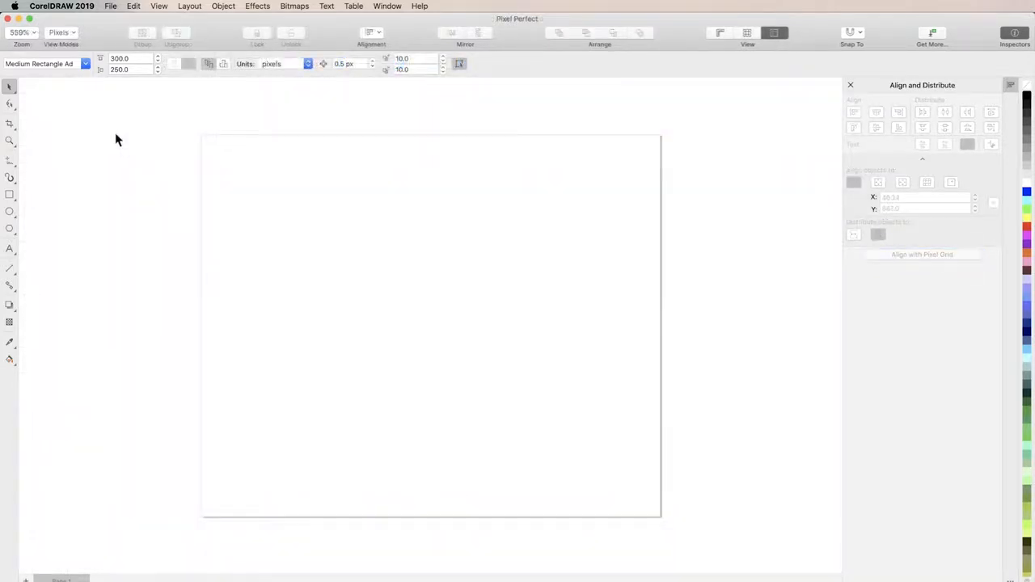
- Import the STC-LOGO.cdr file from the Pixel Perfect folder inside DISCOVERY_CENTER
{"action": "key", "text": "super+i"}
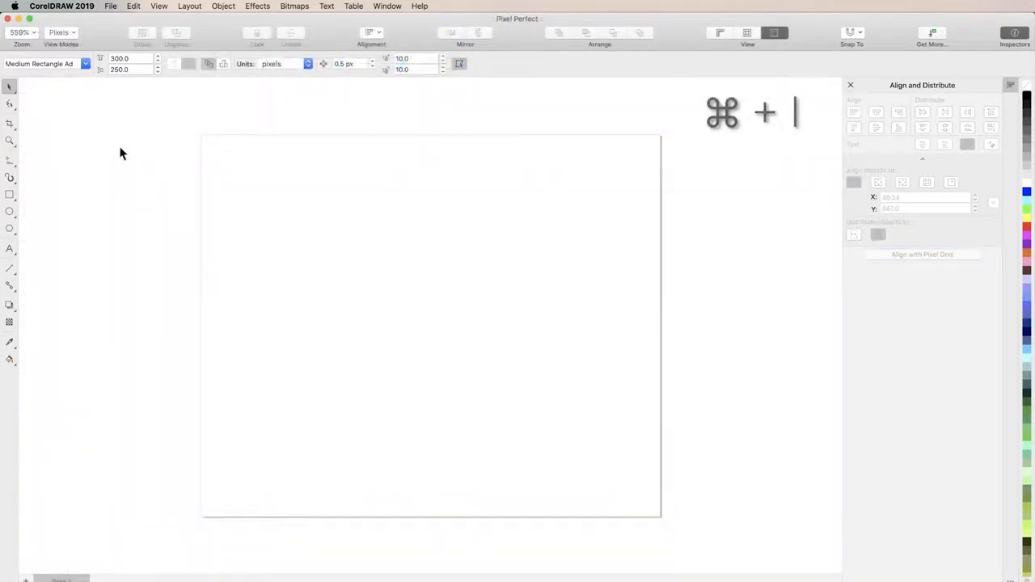
{"action": "left_click", "coordinate": [544, 276]}
{"action": "left_click", "coordinate": [625, 250]}
{"action": "left_click", "coordinate": [716, 270]}
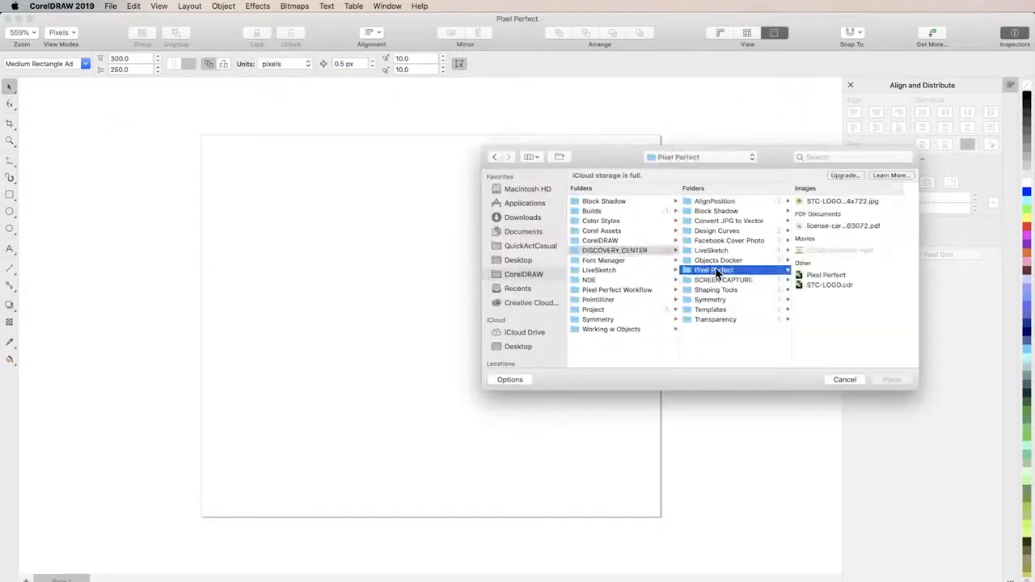
{"action": "left_click", "coordinate": [821, 287]}
{"action": "left_click", "coordinate": [891, 379]}
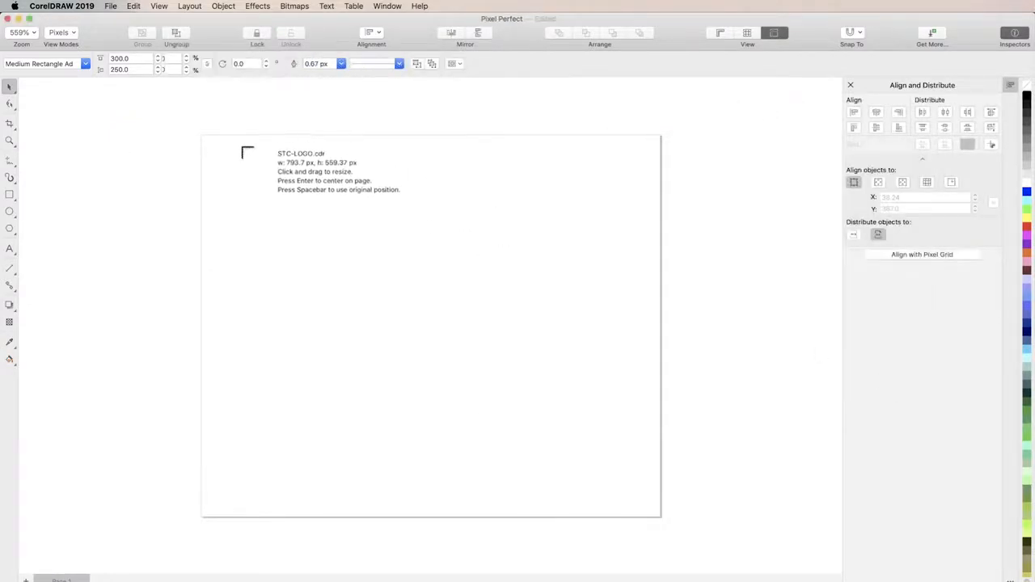
- Place the imported logo centred over the page and scale it down proportionally about its centre to fit within the page width
{"action": "left_click", "coordinate": [55, 97]}
{"action": "left_click_drag", "start_coordinate": [55, 97], "coordinate": [407, 306]}
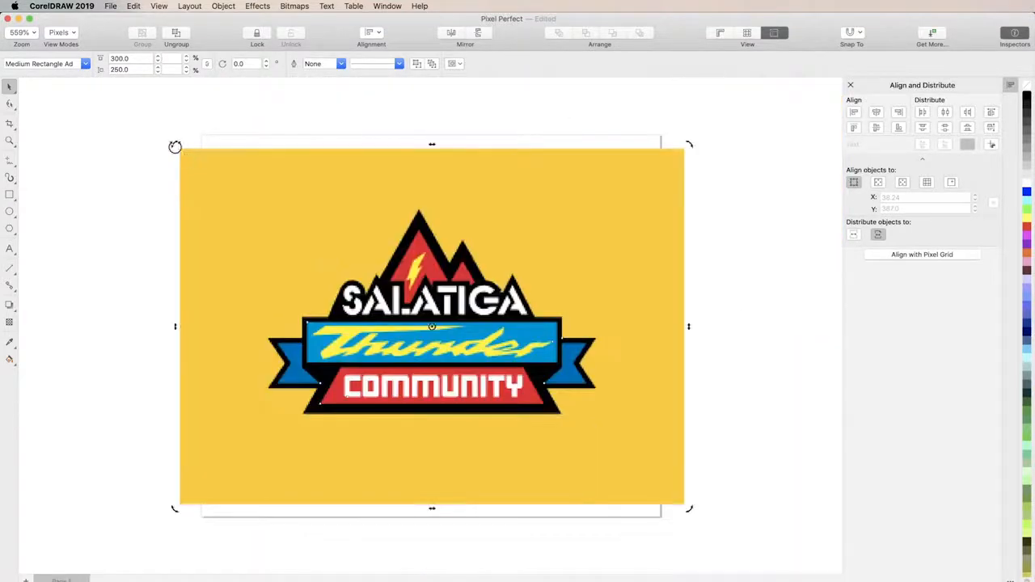
{"action": "left_click_drag", "start_coordinate": [173, 145], "coordinate": [205, 166]}
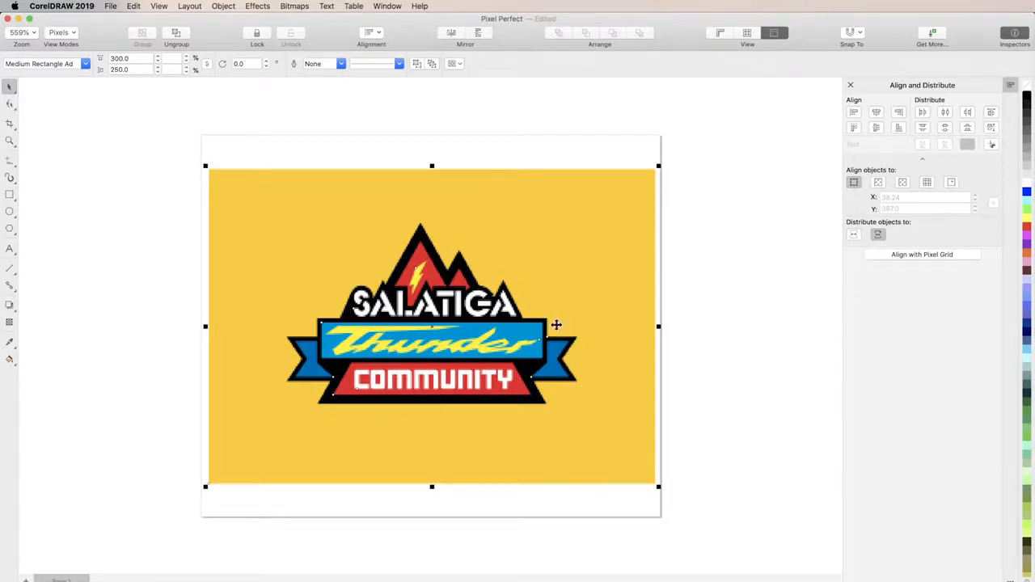
- Align the resized logo group with the pixel grid
{"action": "left_click", "coordinate": [909, 256]}
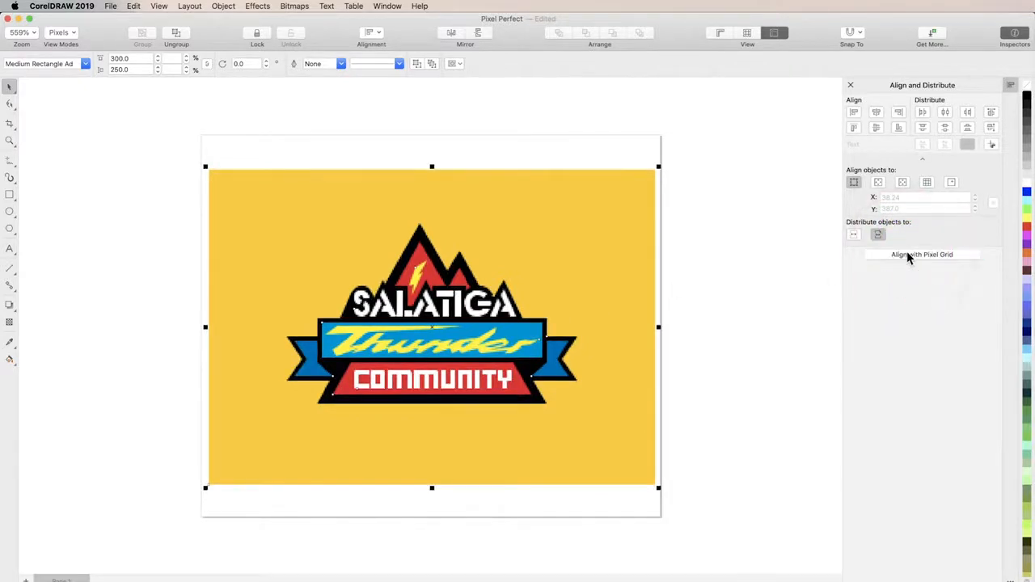
{"action": "scroll", "coordinate": [481, 391], "scroll_direction": "up", "scroll_amount": 3}
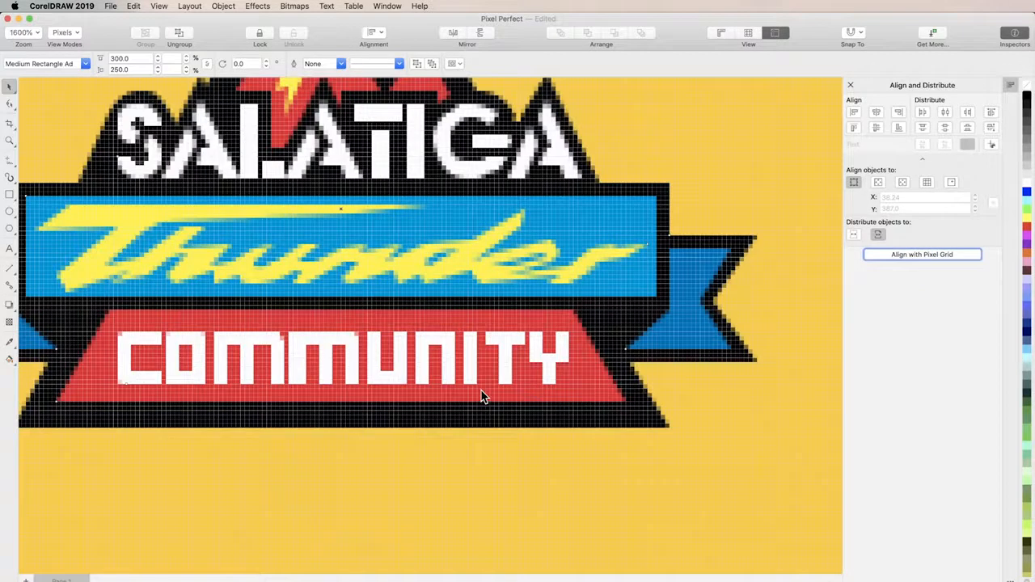